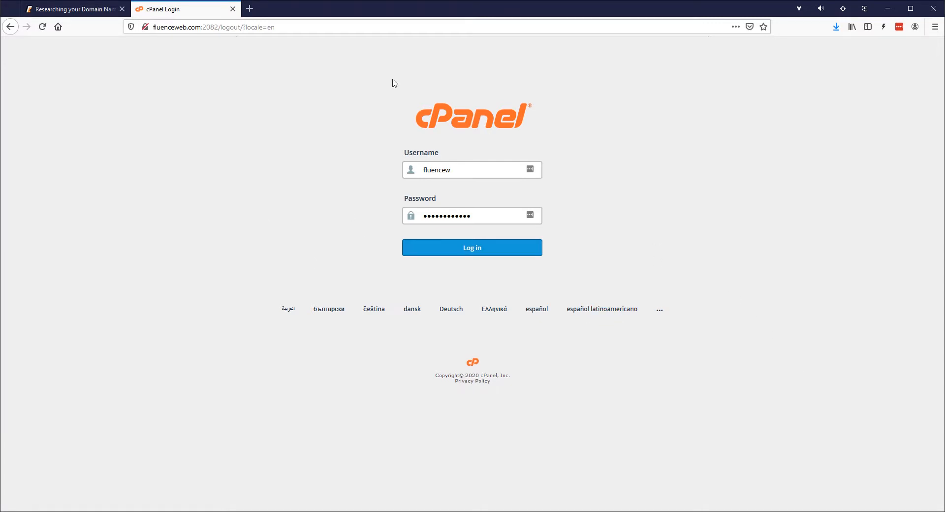
Log in to the cPanel hosting account with the filled-in credentials
left_click(472, 249)
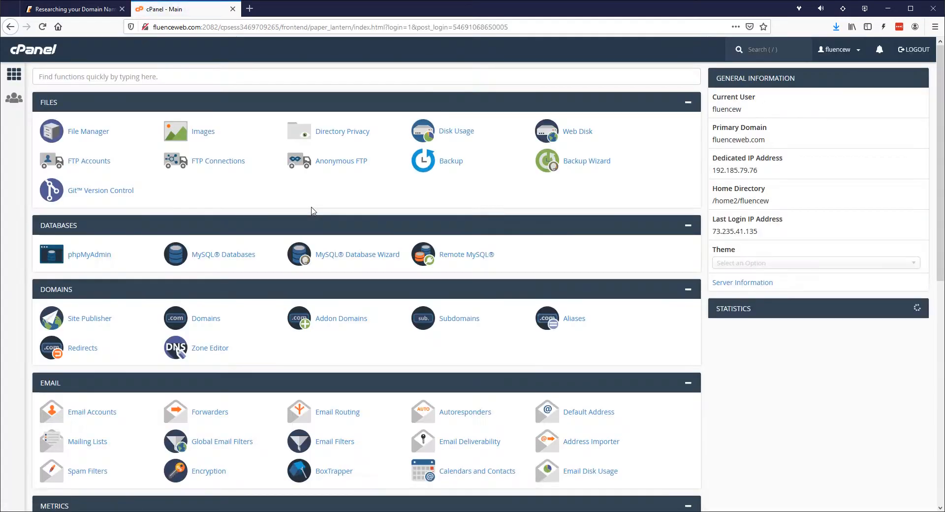
Save the login to the password manager and open the Email Accounts page
left_click(897, 119)
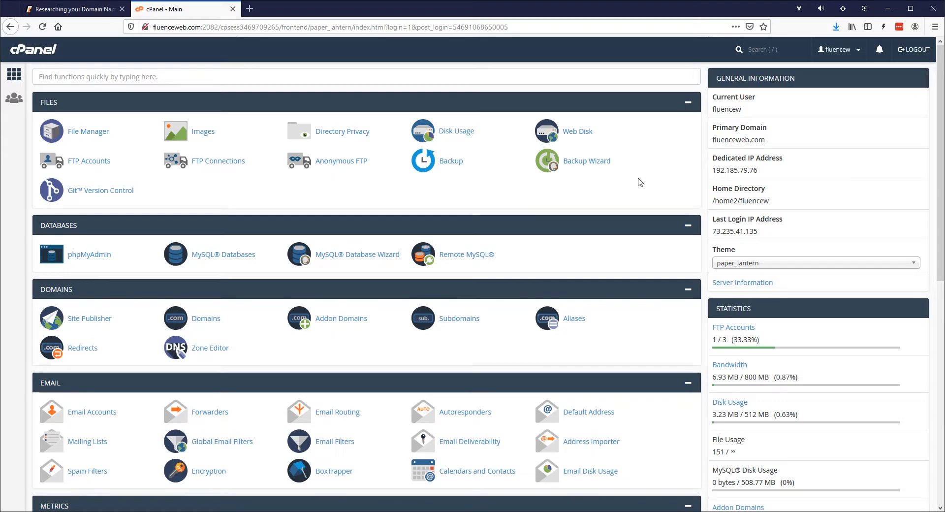
scroll(635, 181, "down", 4)
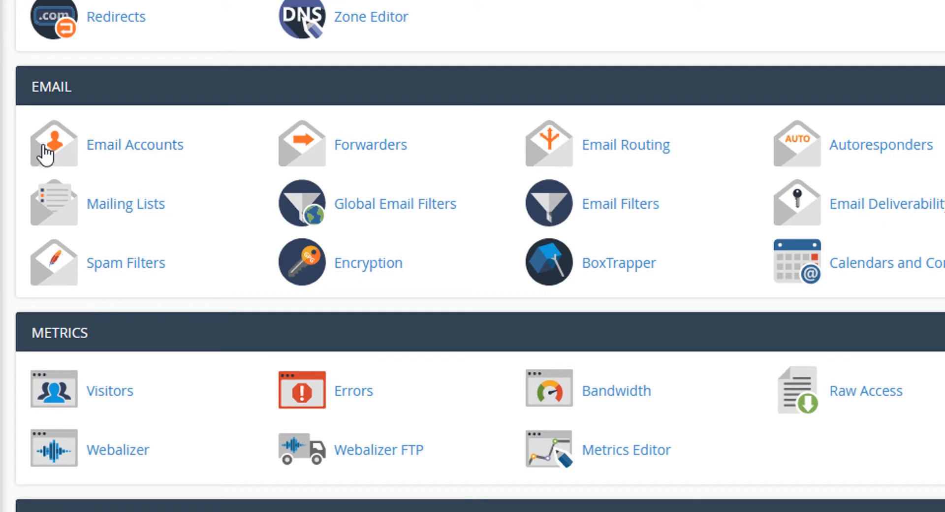
left_click(117, 147)
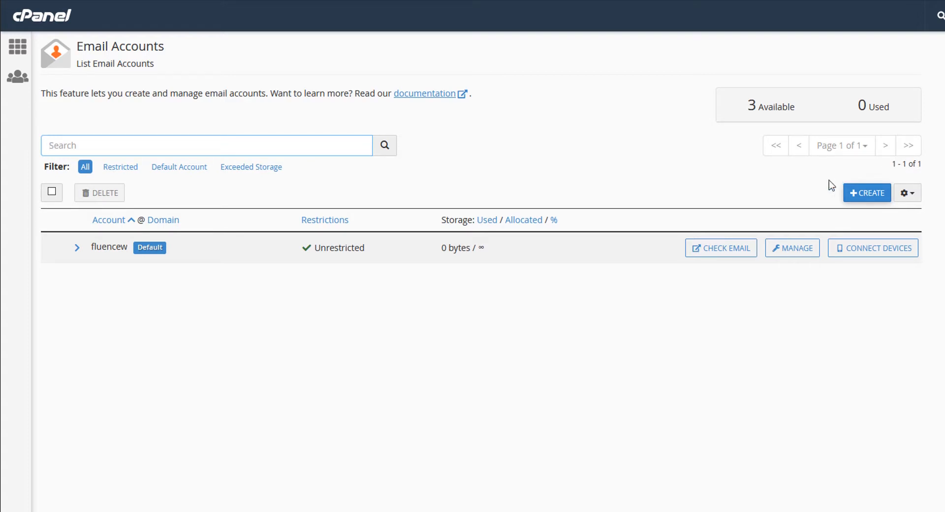
Start a new email account and enter the username naun
left_click(865, 193)
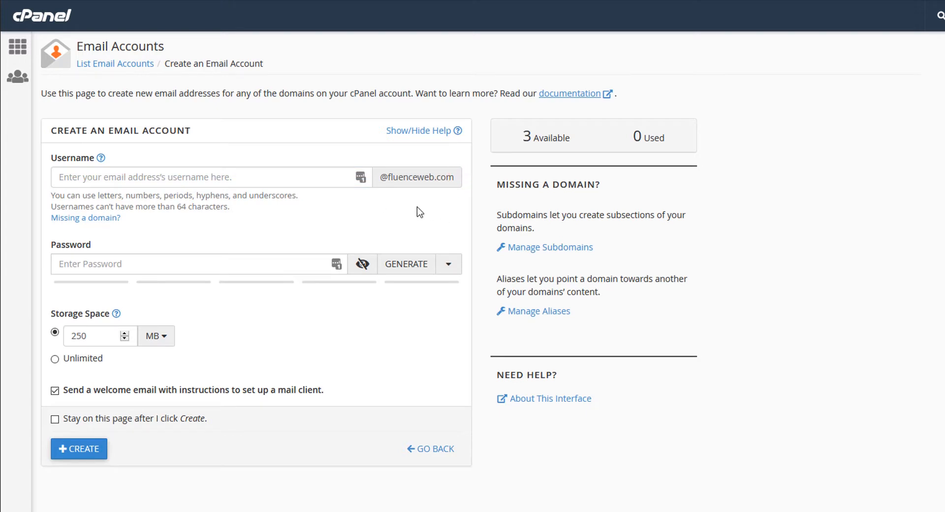
left_click(195, 180)
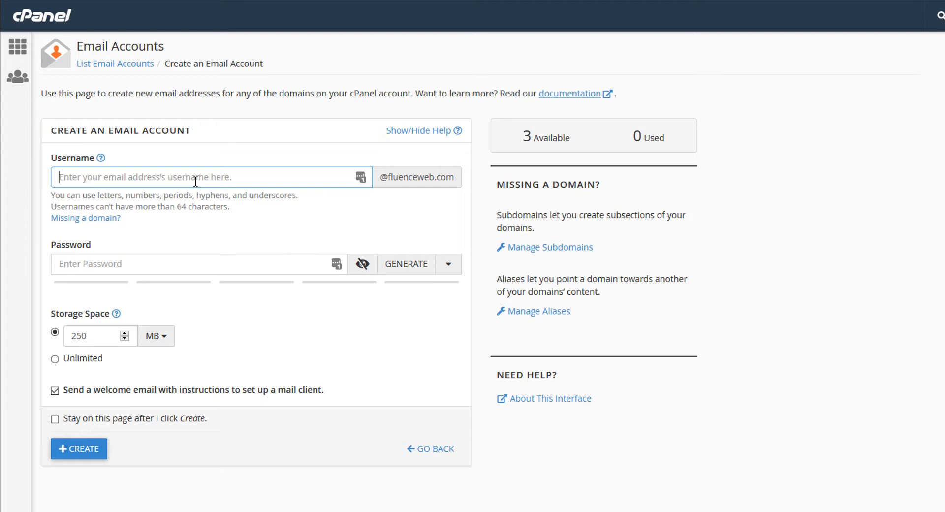
key("BackSpace")
key("BackSpace")
key("BackSpace")
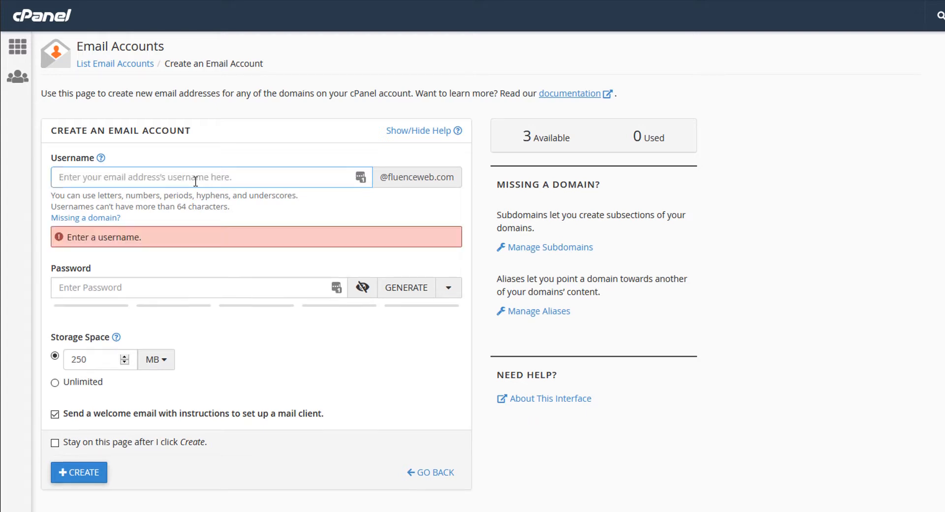
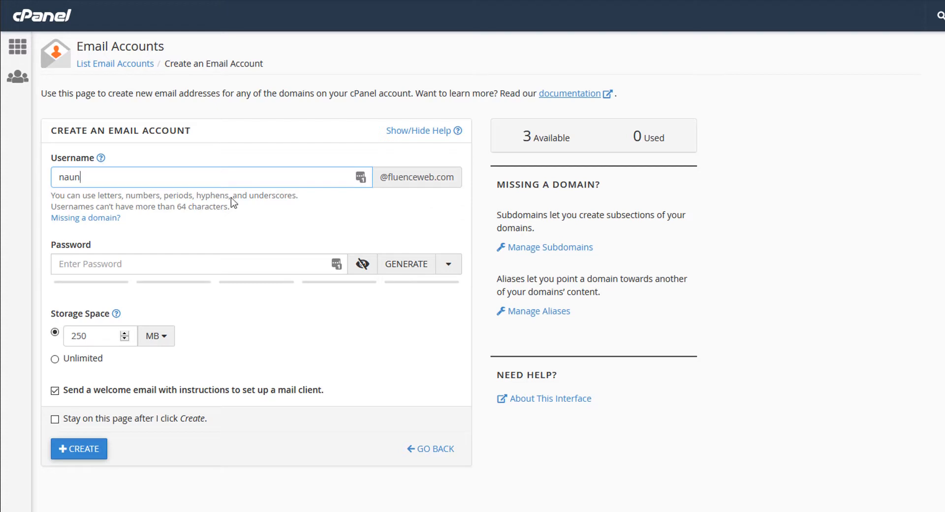
Enter a strength-100 password and choose Unlimited storage
left_click(78, 257)
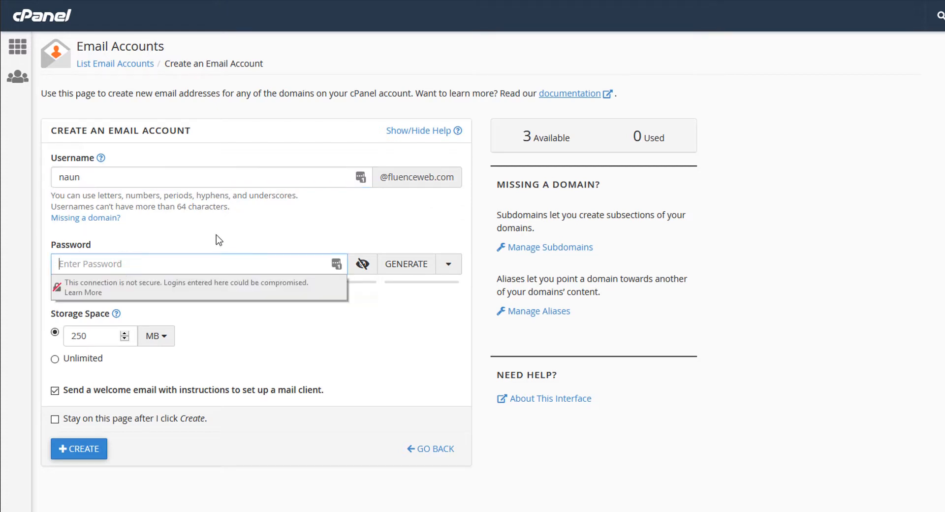
type("•••")
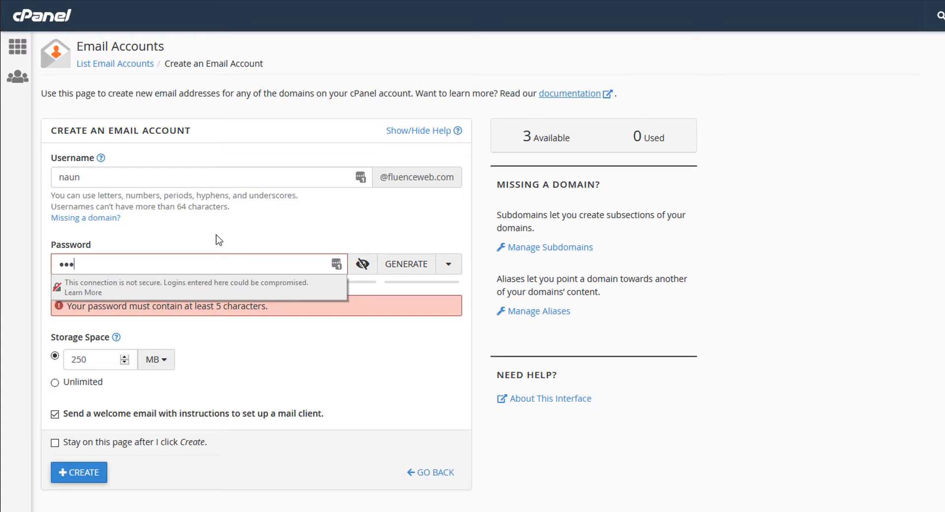
key("BackSpace")
key("BackSpace")
key("BackSpace")
type("•••••••••••")
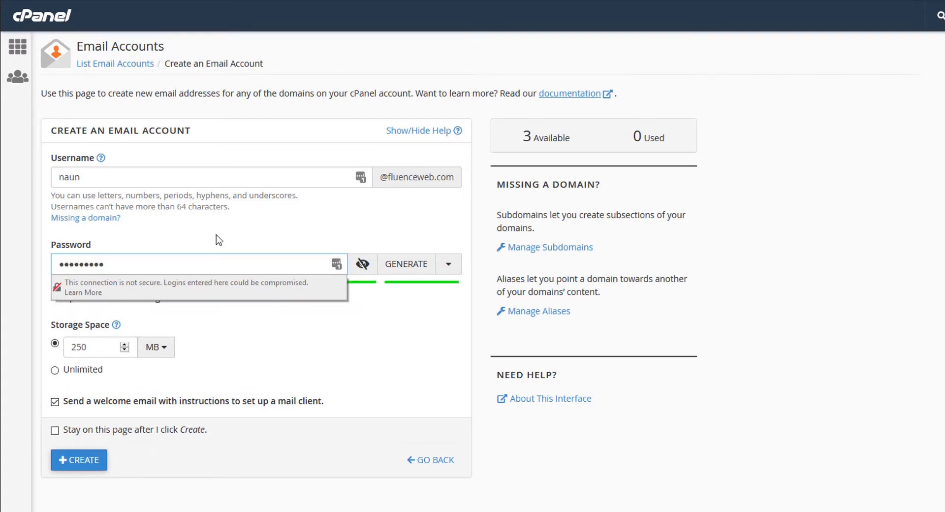
left_click(305, 364)
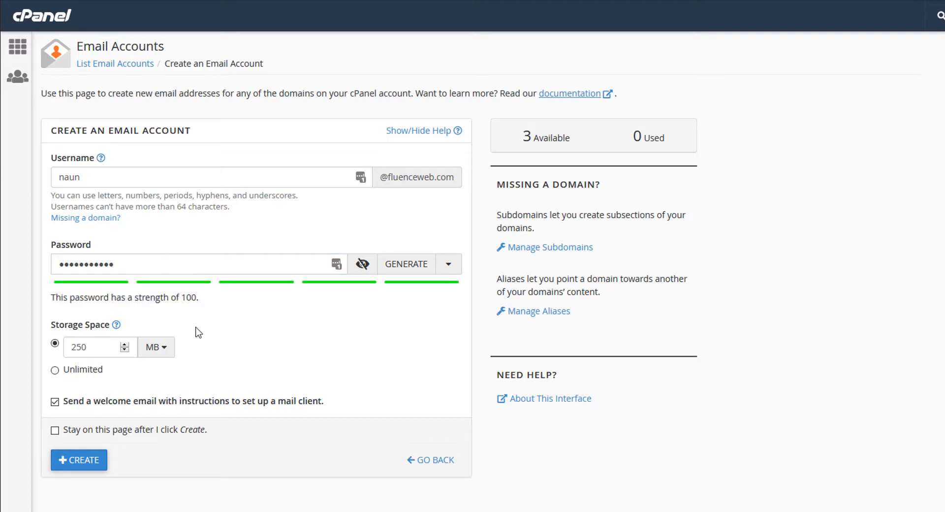
left_click(75, 378)
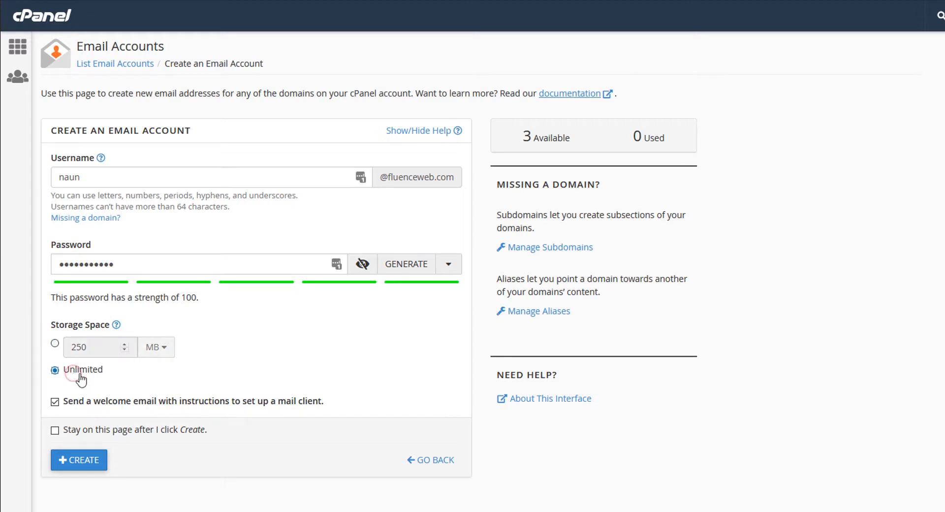
left_click(213, 372)
left_click(75, 467)
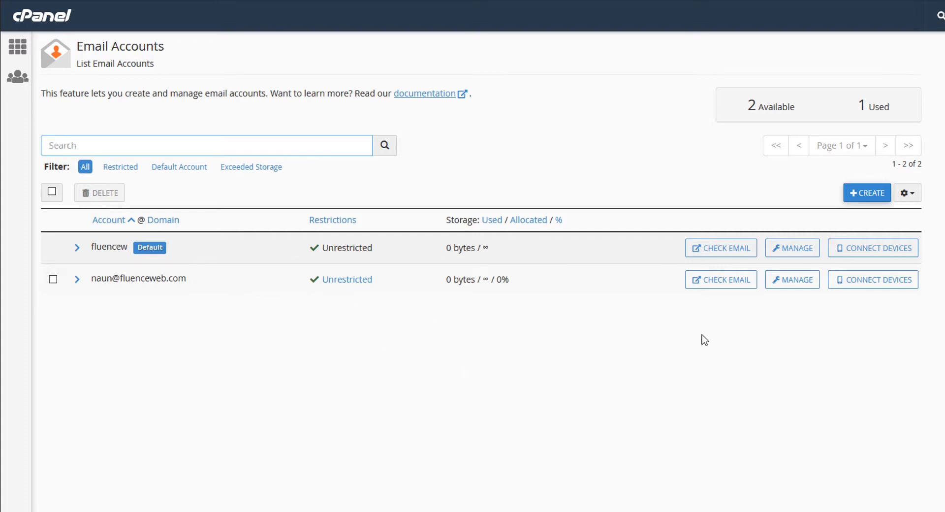
left_click(718, 291)
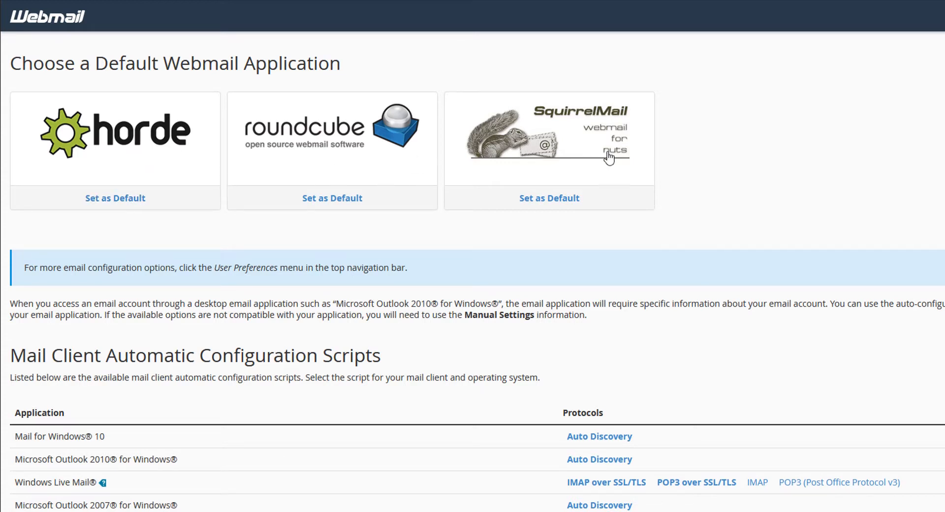
Choose Horde and read the cPanel message listing IMAP 993, POP3 995 and SMTP 465
left_click(114, 153)
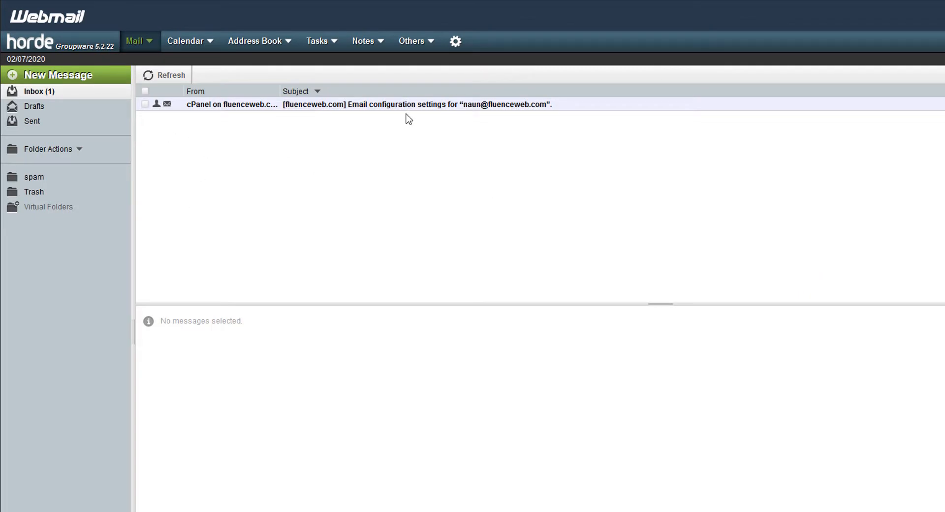
left_click(369, 105)
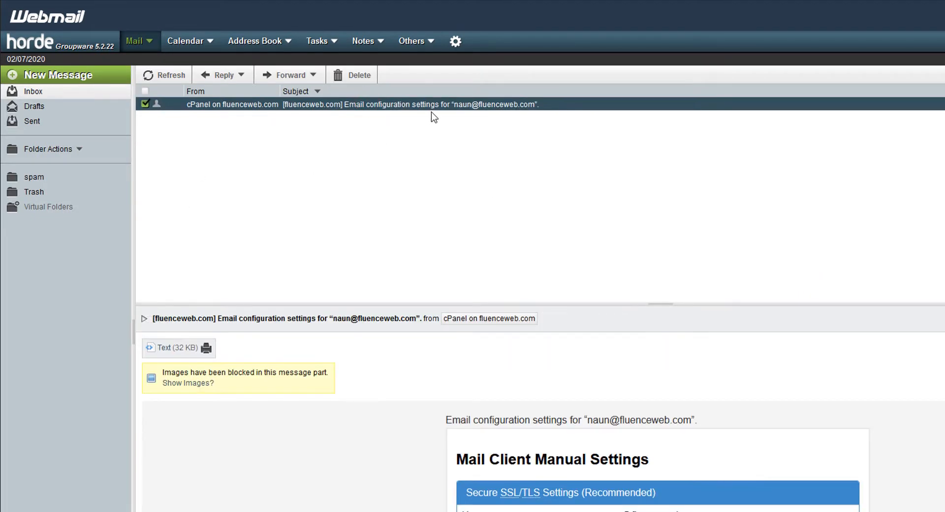
scroll(910, 374, "down", 3)
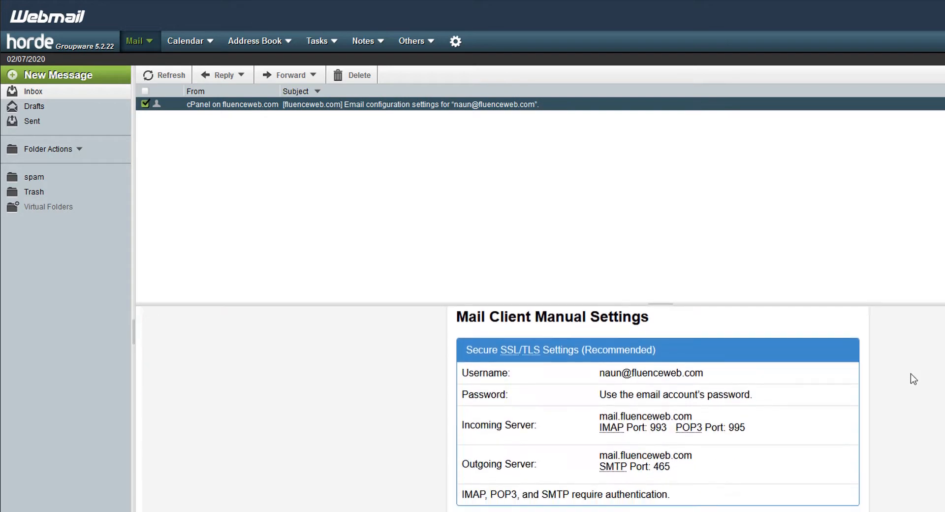
scroll(912, 375, "down", 5)
scroll(912, 375, "up", 10)
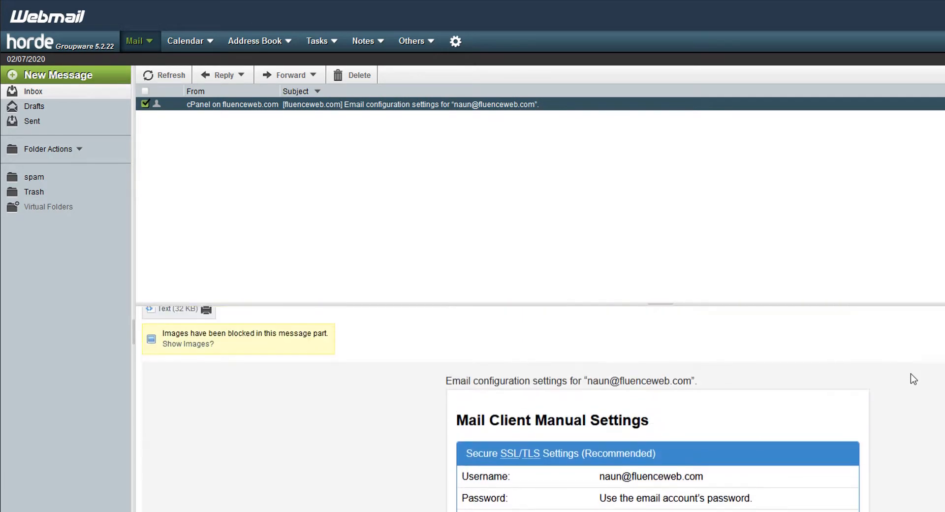
scroll(912, 378, "down", 3)
scroll(911, 378, "up", 1)
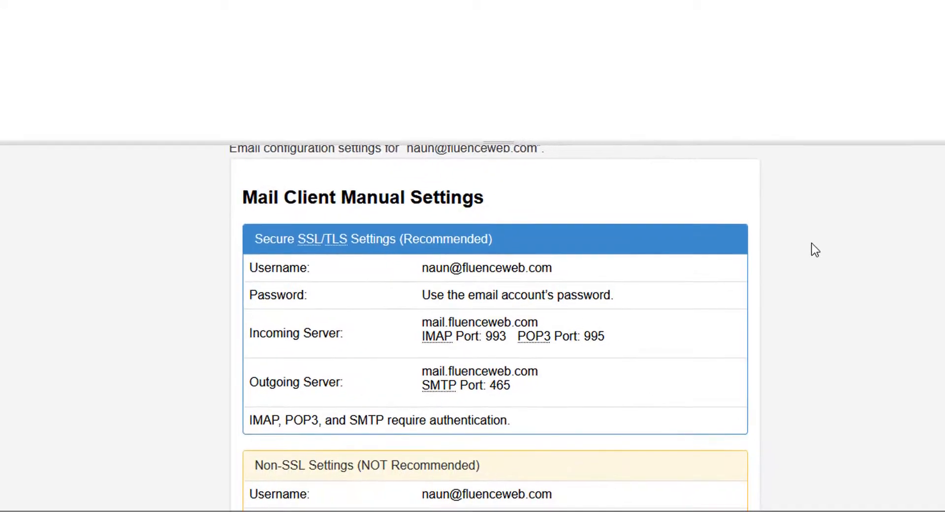
scroll(911, 384, "down", 1)
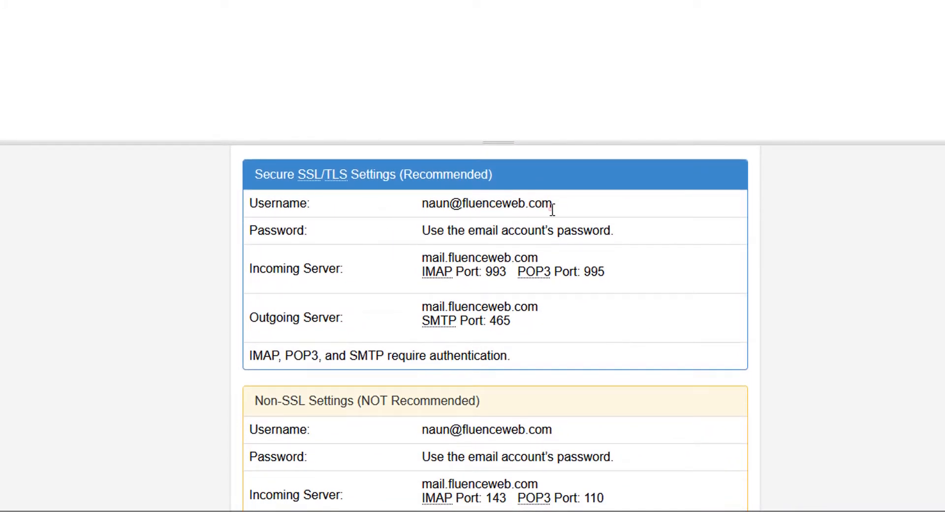
left_click_drag(552, 205, 426, 204)
left_click(549, 260)
left_click_drag(625, 234, 407, 230)
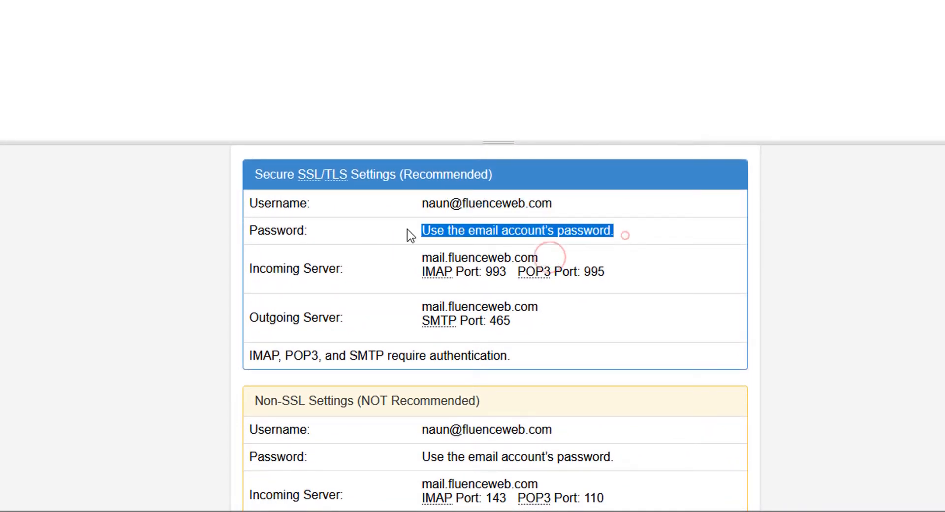
left_click(373, 255)
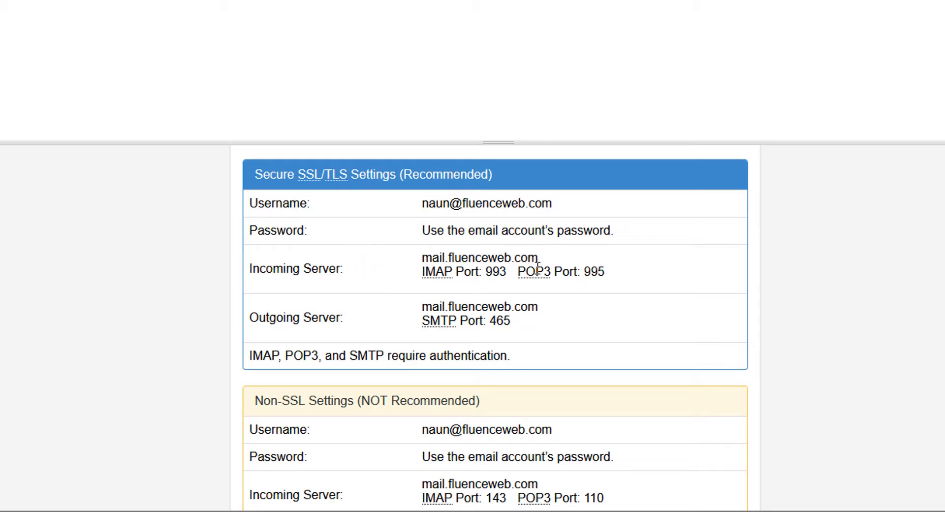
left_click_drag(421, 272, 446, 278)
left_click(502, 283)
double_click(500, 272)
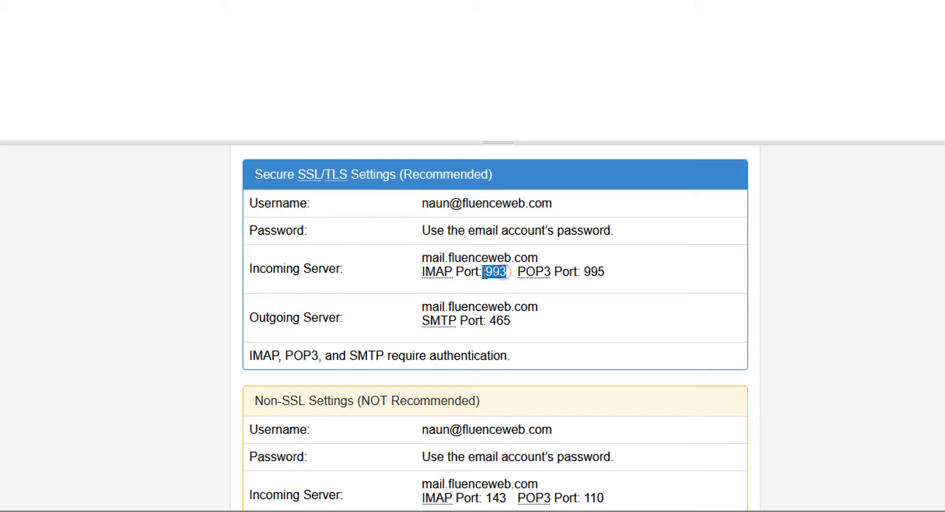
left_click(543, 287)
left_click_drag(516, 271, 582, 274)
left_click(587, 275)
left_click_drag(340, 320, 243, 316)
left_click(367, 324)
left_click(418, 320)
triple_click(524, 322)
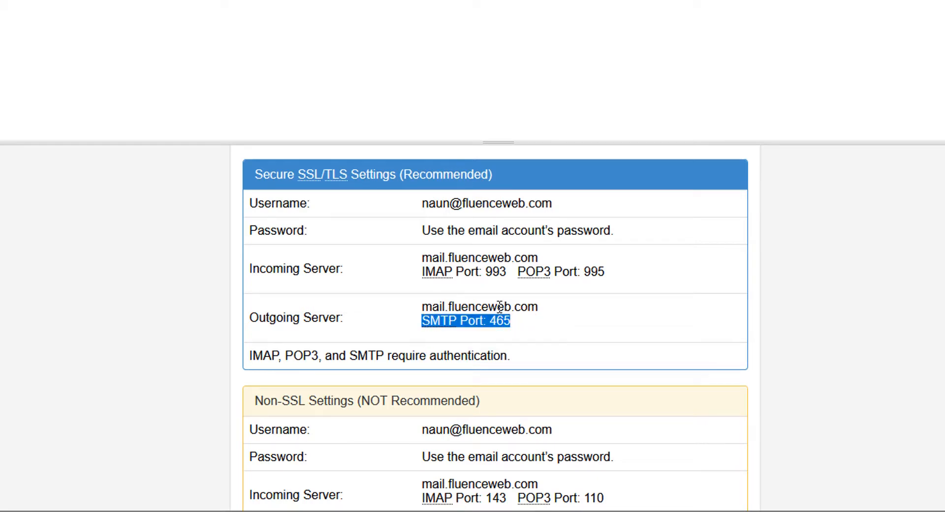
left_click(522, 324)
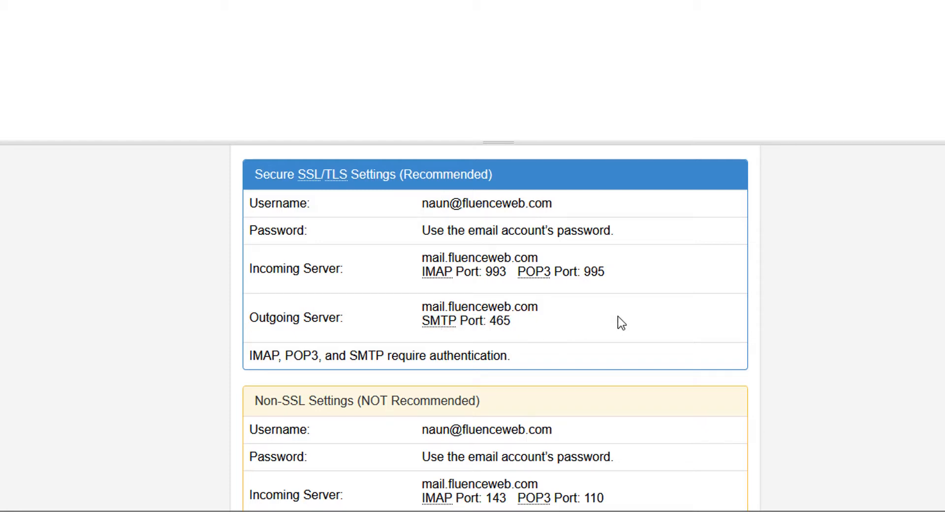
scroll(619, 318, "down", 3)
scroll(327, 254, "up", 2)
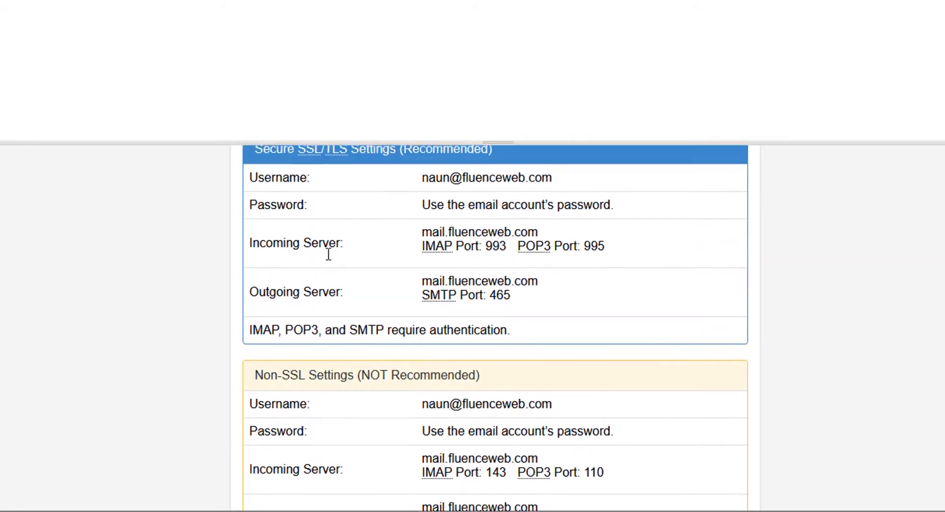
scroll(313, 344, "down", 3)
scroll(622, 369, "up", 3)
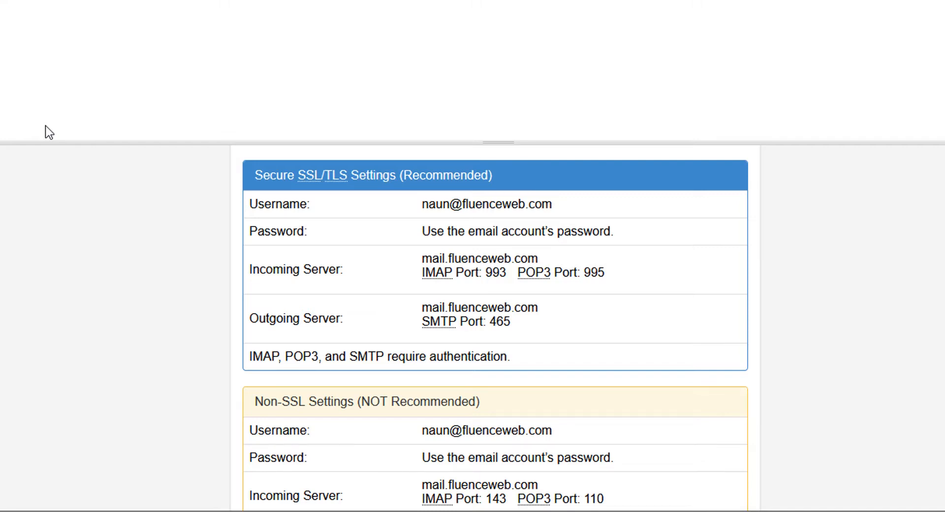
scroll(492, 296, "up", 4)
Load fluenceweb.com/webmail in a new browser tab
left_click(36, 10)
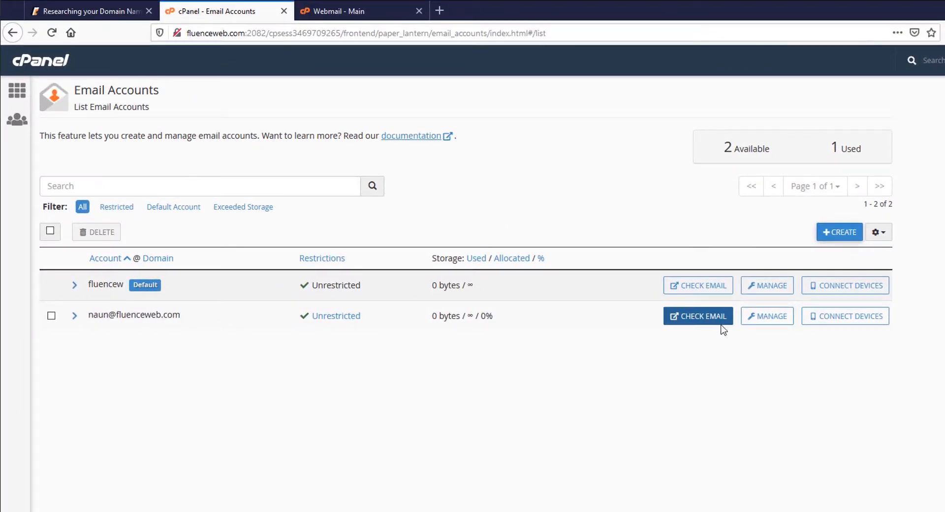
left_click(437, 8)
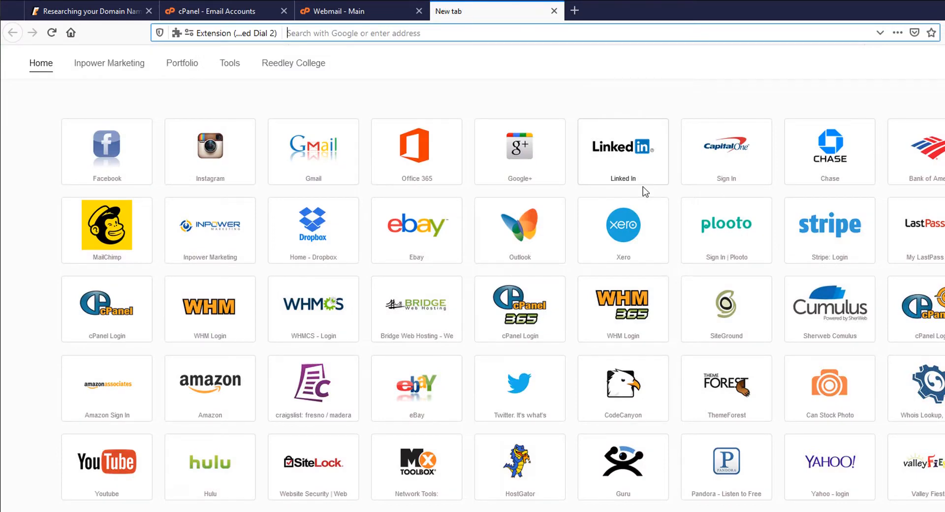
type("fluen")
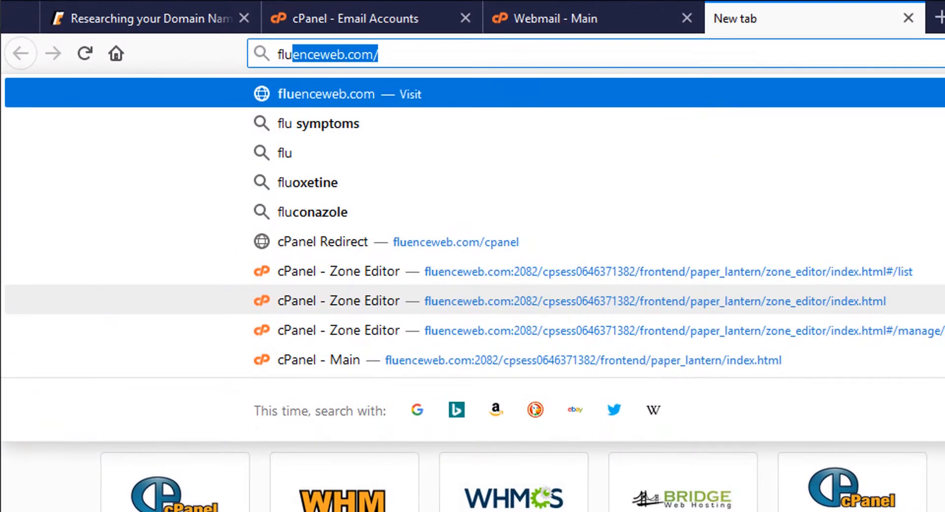
type("ce")
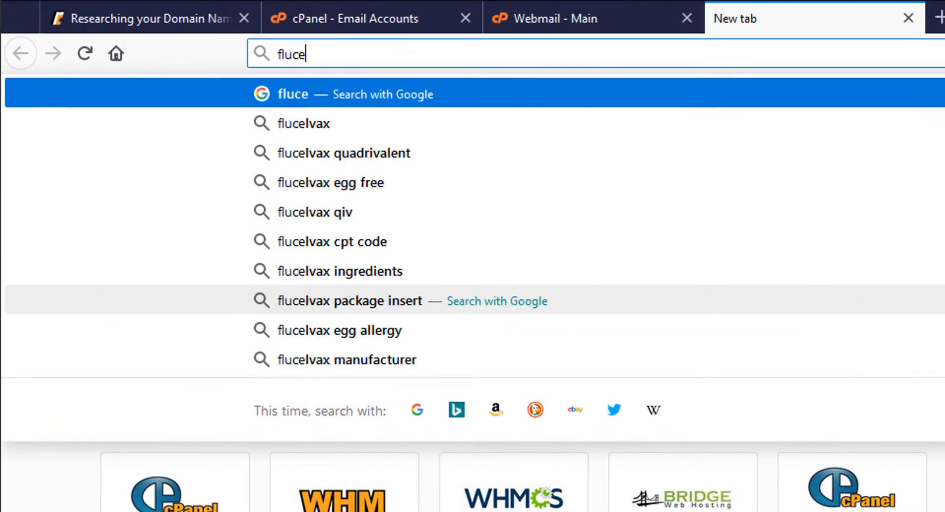
key("BackSpace")
key("BackSpace")
type("enceweb.com")
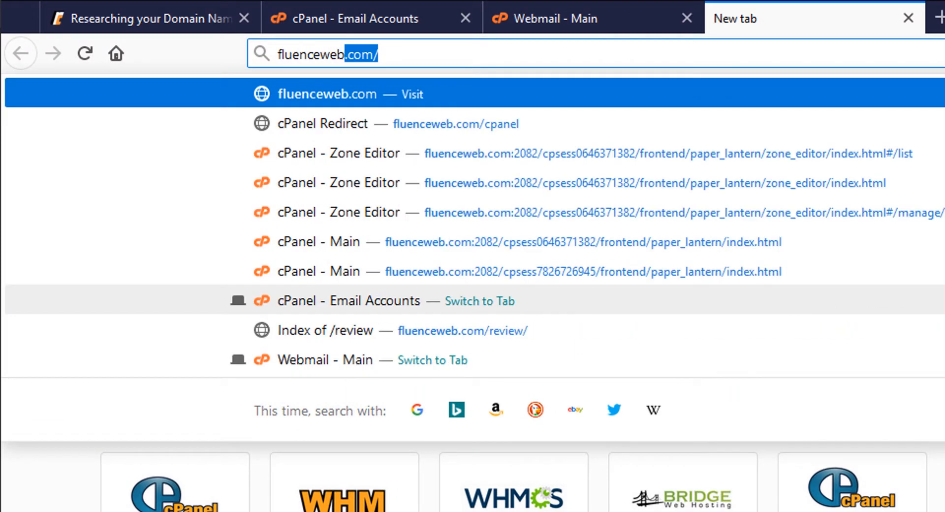
type("/")
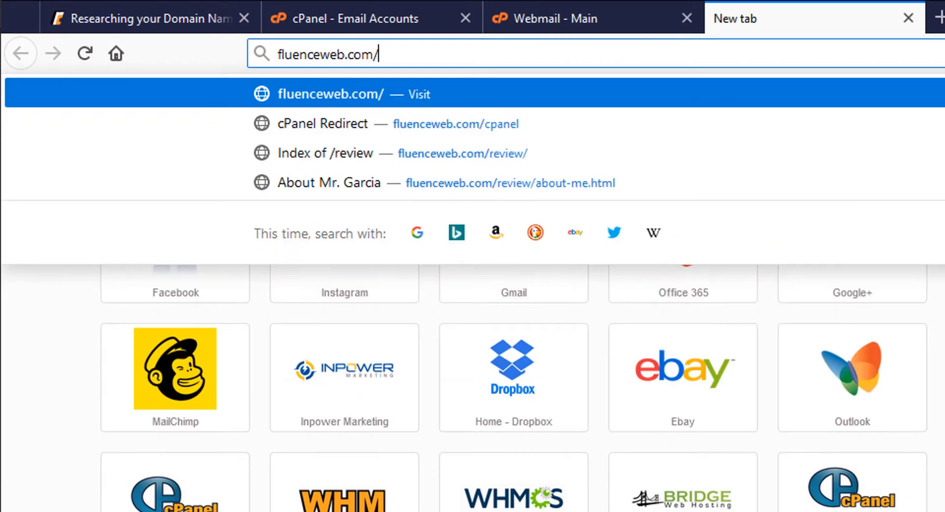
type("webmail")
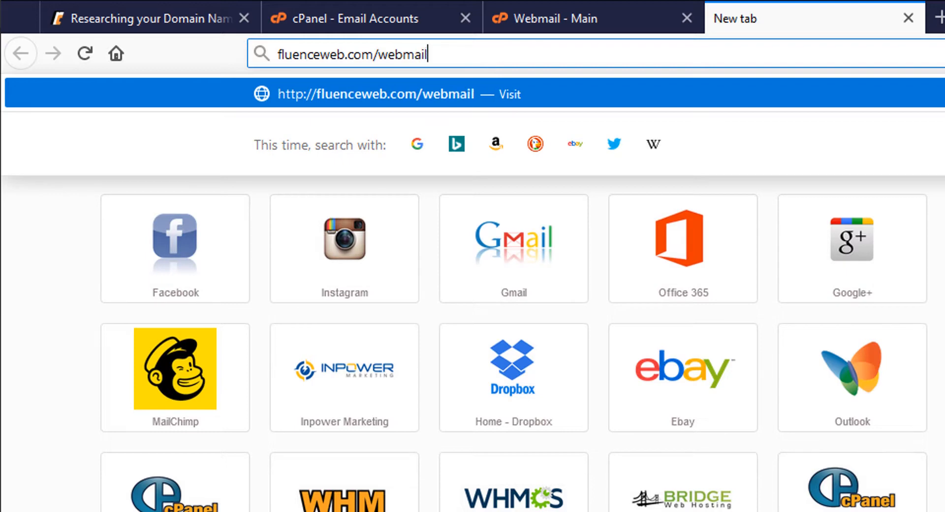
key("Return")
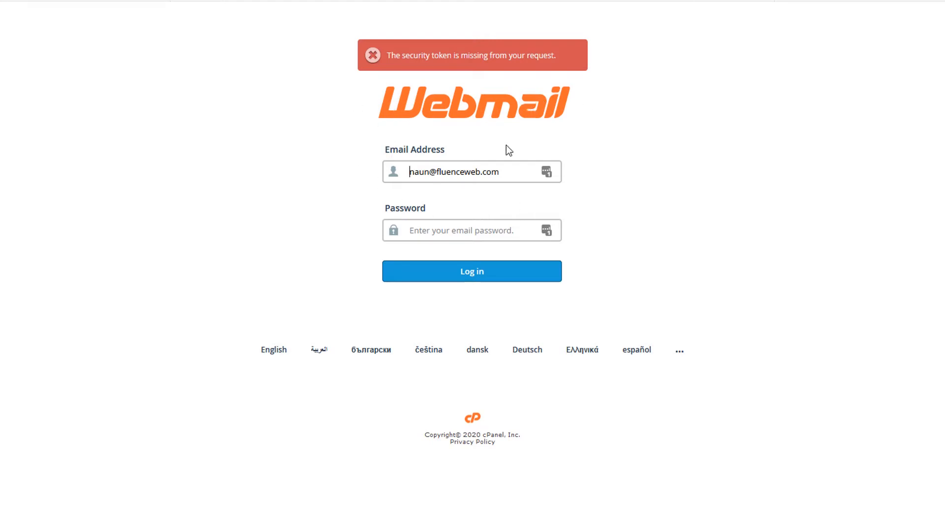
triple_click(519, 174)
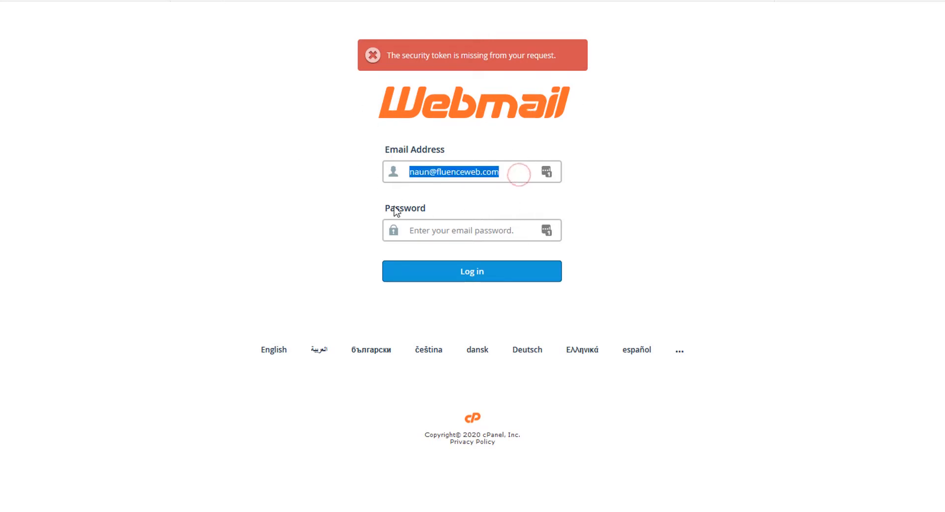
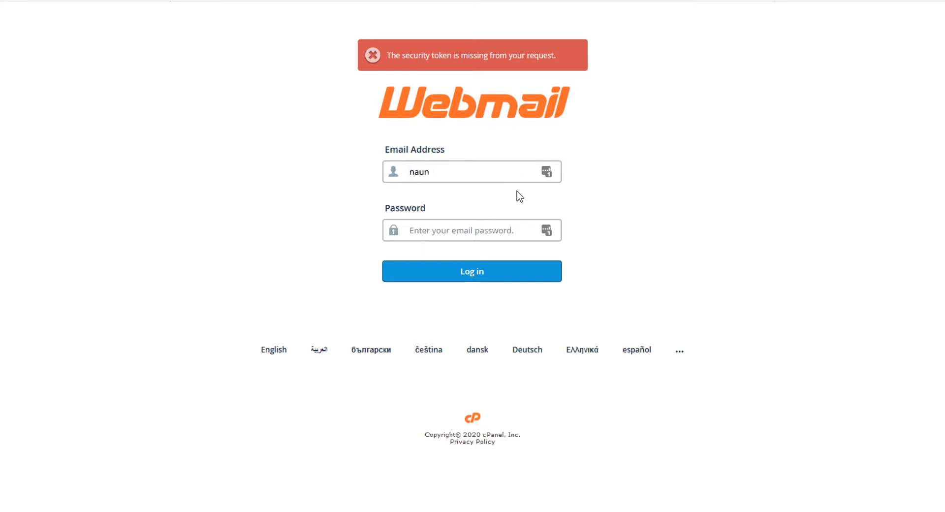
key("Tab")
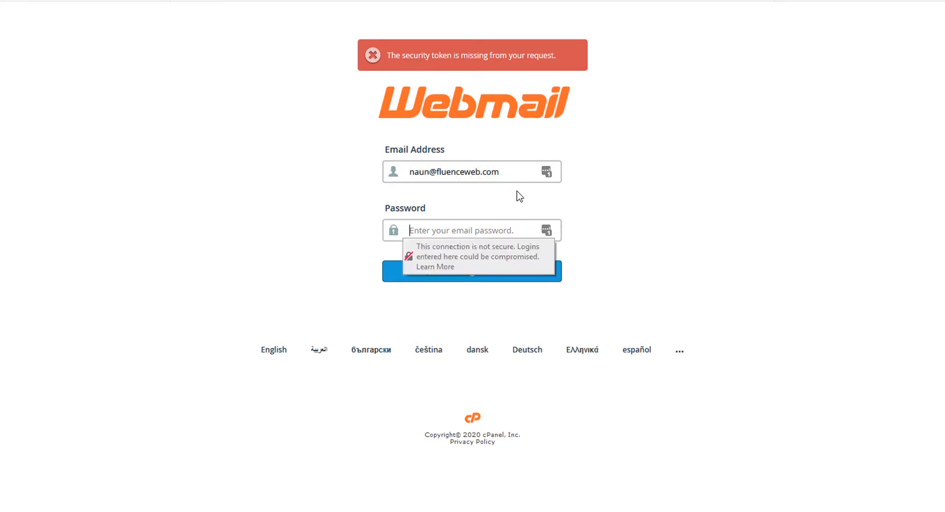
type("•••")
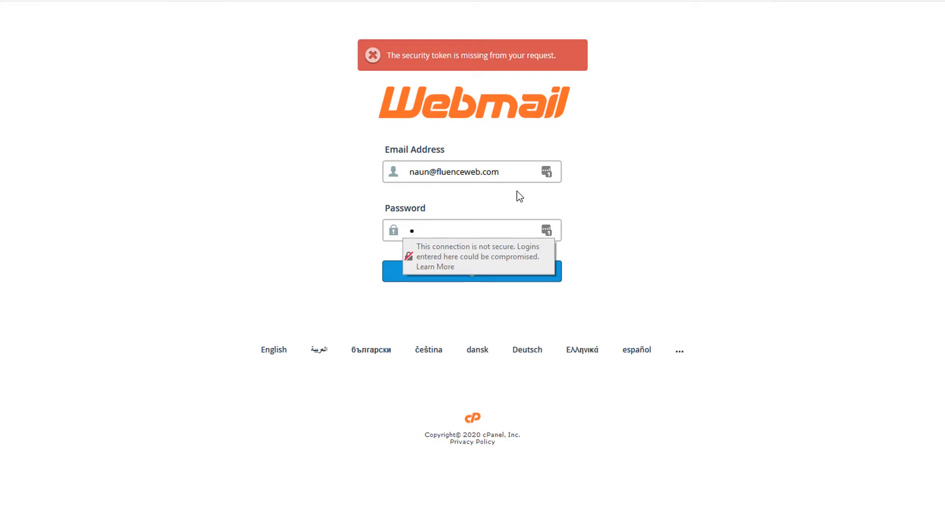
key("BackSpace")
type("••••")
key("Return")
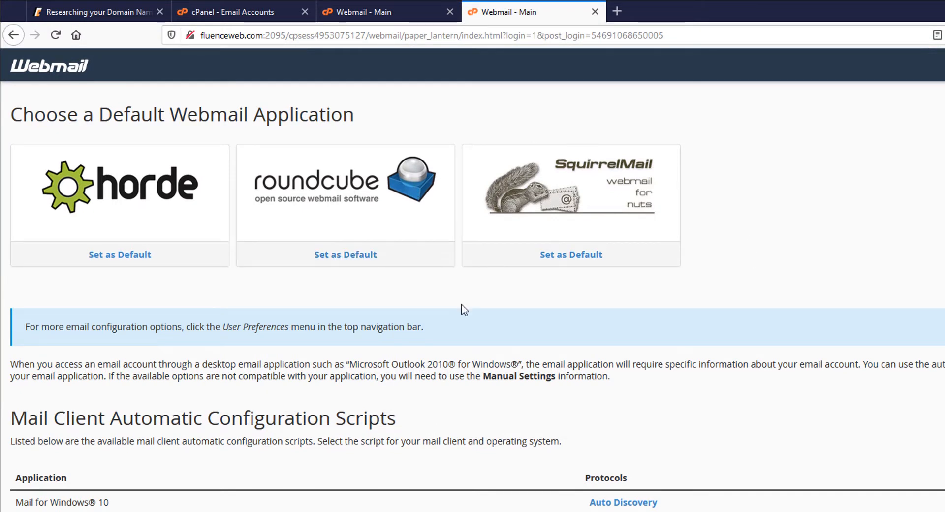
Open the mailbox in Horde, then go back to the cPanel Email Accounts tab
left_click(176, 211)
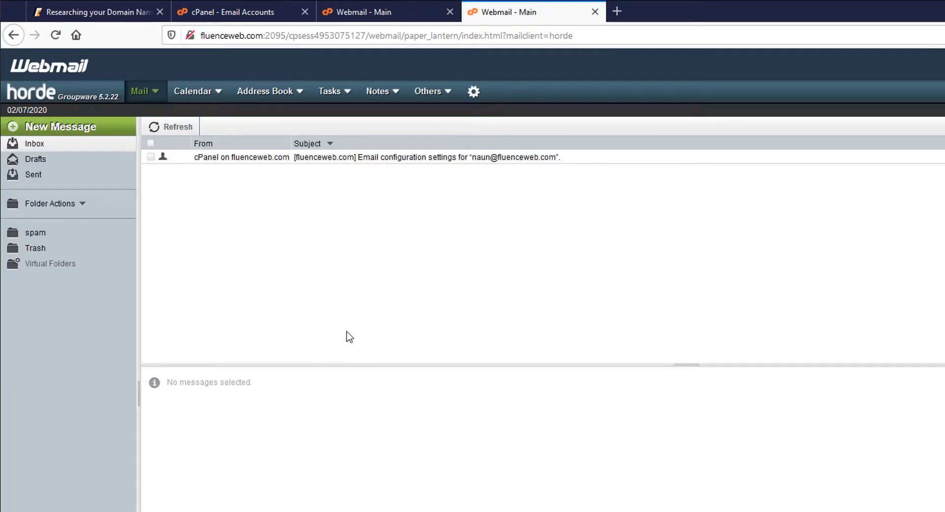
left_click(374, 9)
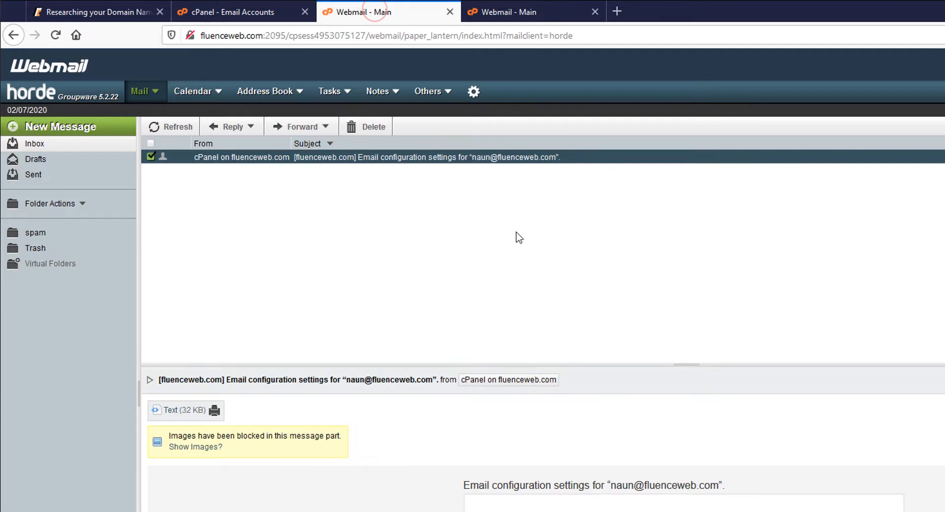
left_click(256, 12)
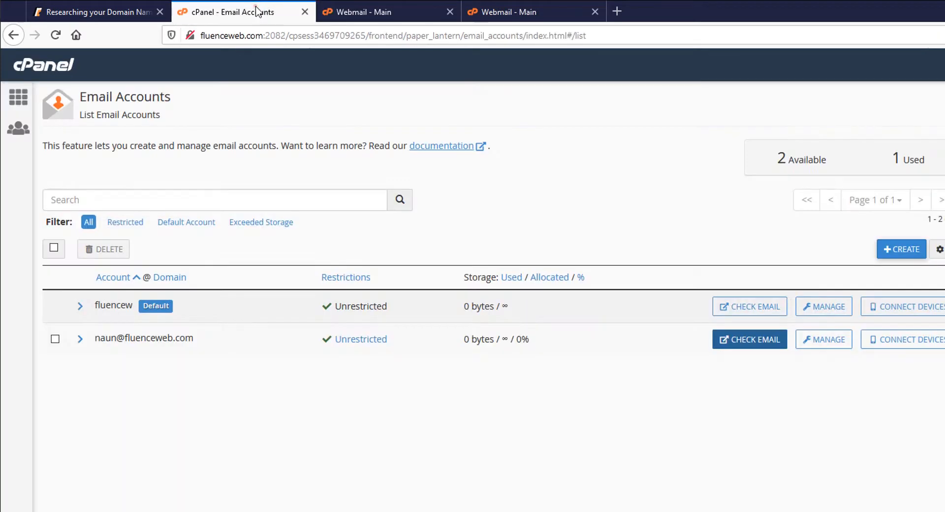
left_click(321, 343)
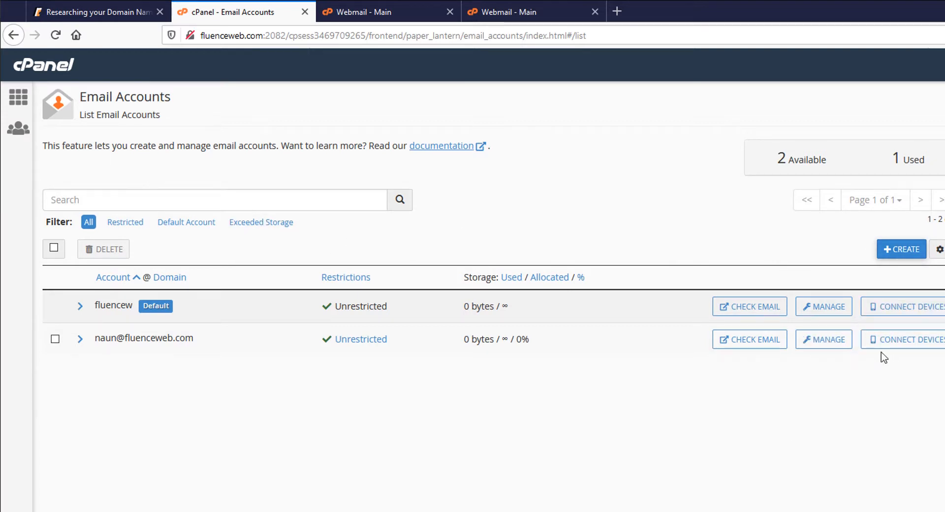
left_click(824, 339)
scroll(547, 391, "down", 5)
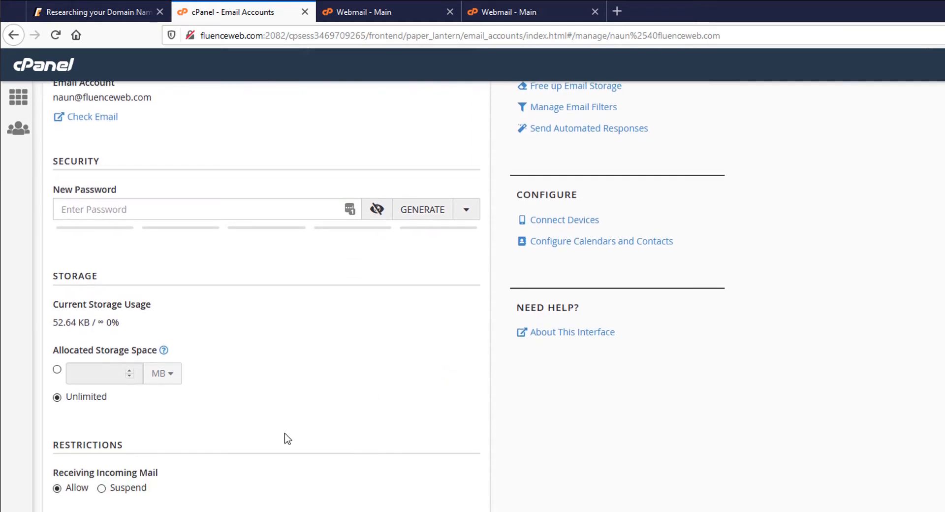
scroll(285, 439, "up", 5)
Leave the password unchanged, dismiss the insecure-login warning, and return to cPanel home
left_click(86, 339)
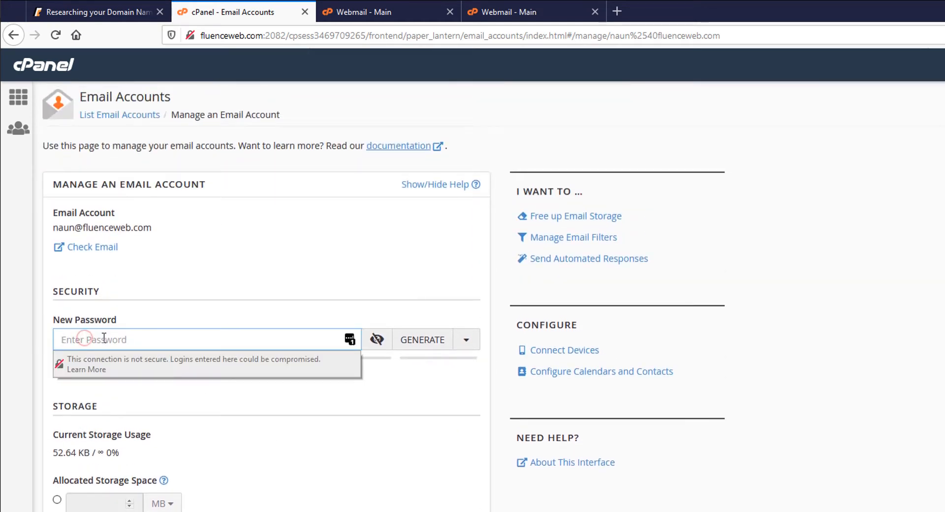
left_click(327, 460)
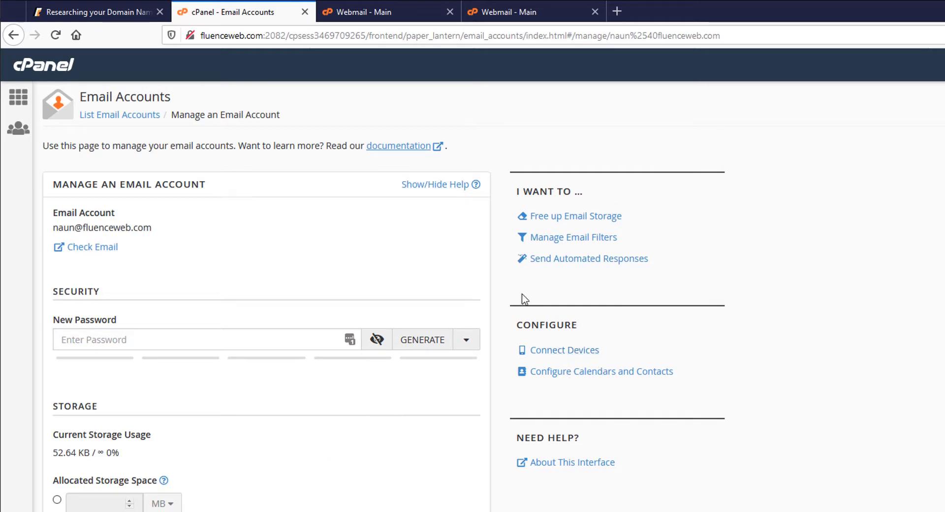
left_click(720, 352)
left_click(18, 97)
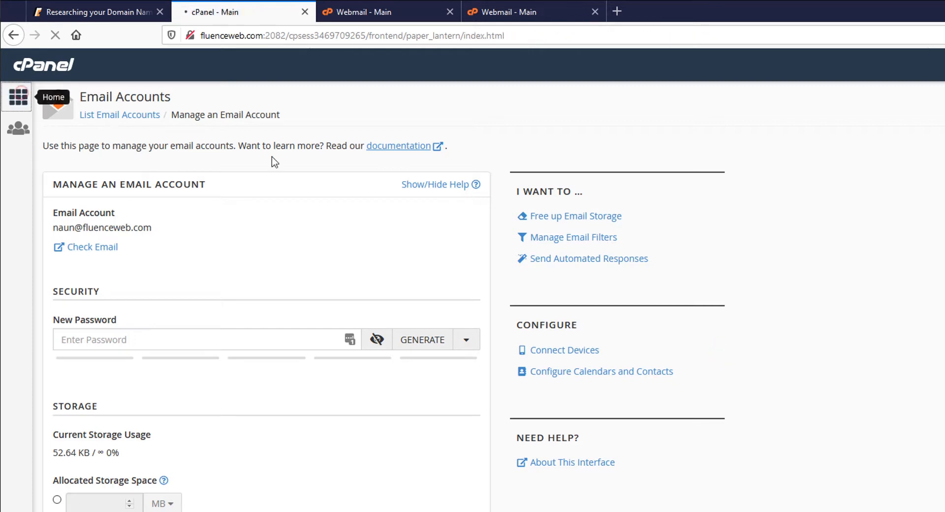
Open the empty Forwarders page and start adding a forwarder for fluenceweb.com
scroll(148, 443, "down", 3)
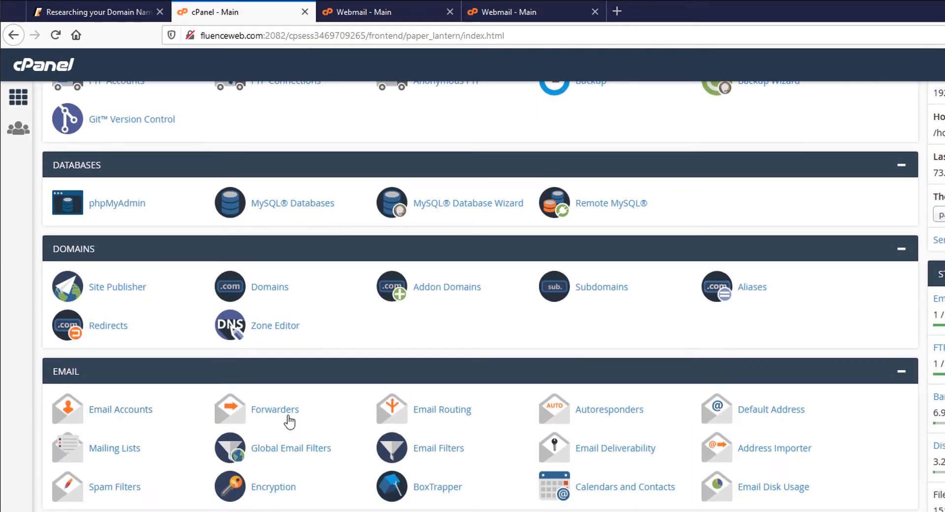
left_click(274, 410)
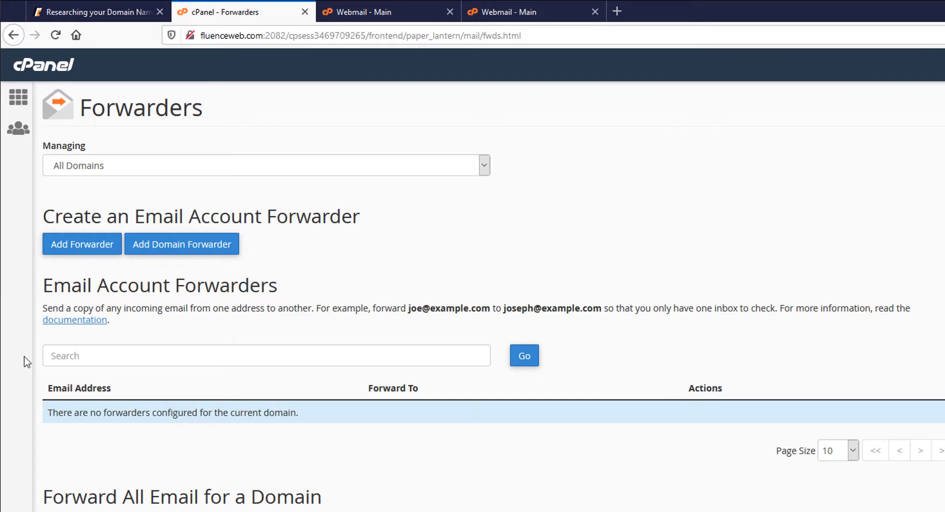
left_click(76, 248)
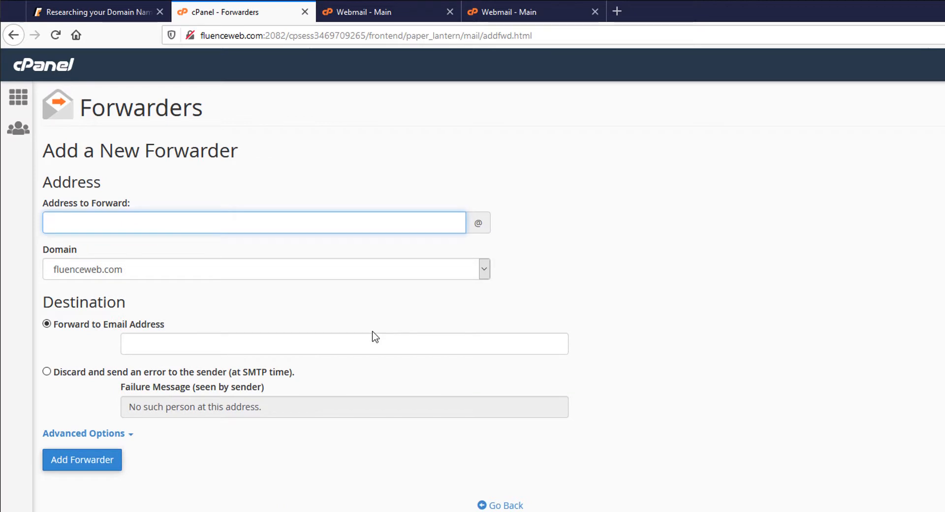
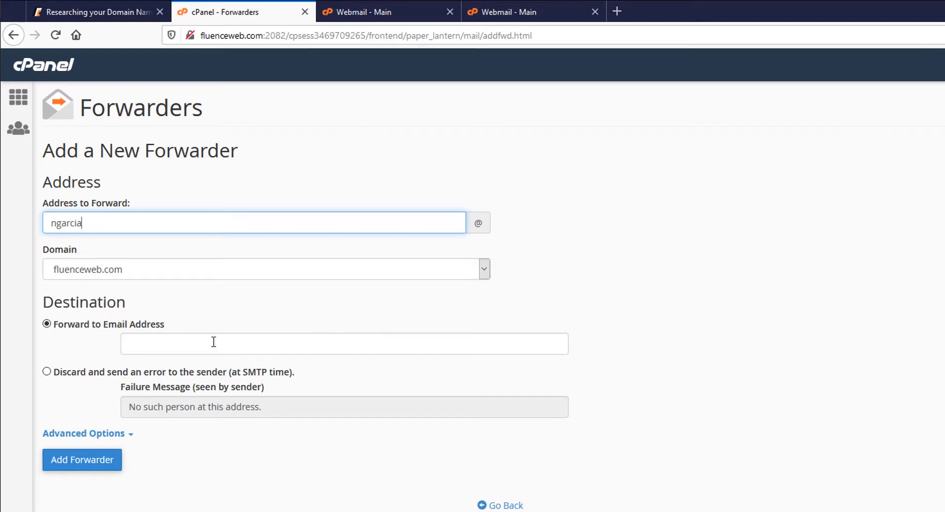
Add a forwarder copying mail for the domain's info address to the new mailbox's address
double_click(118, 225)
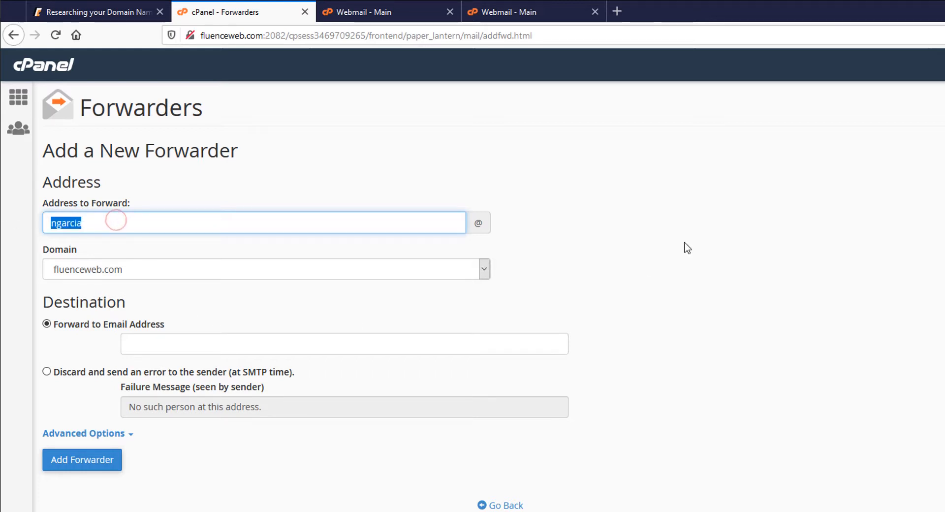
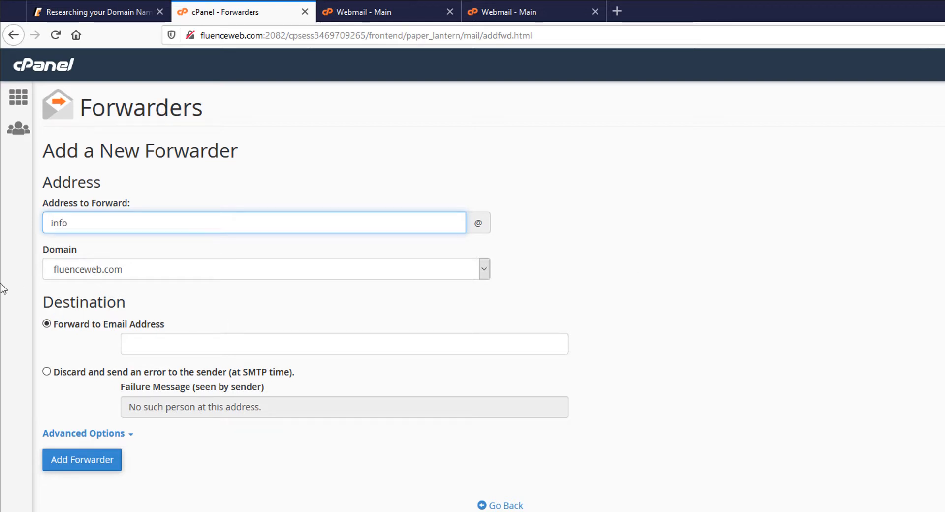
left_click(215, 336)
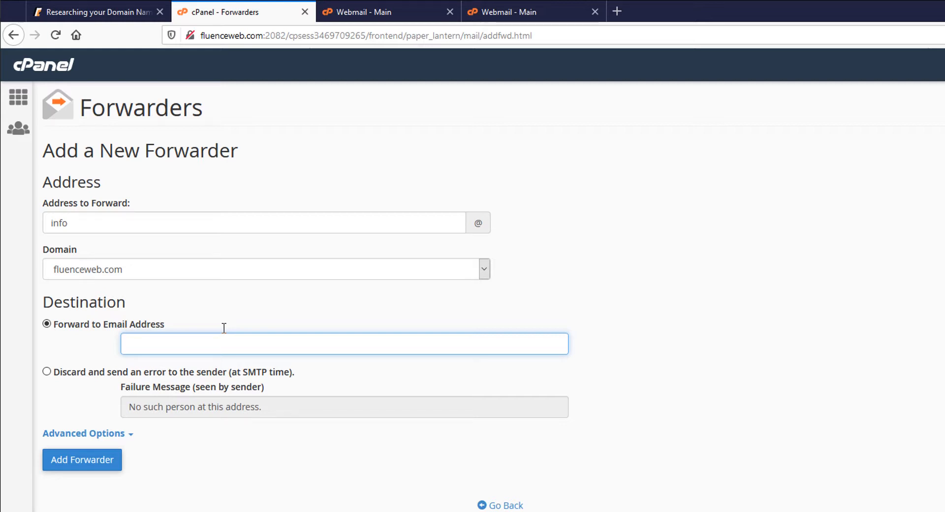
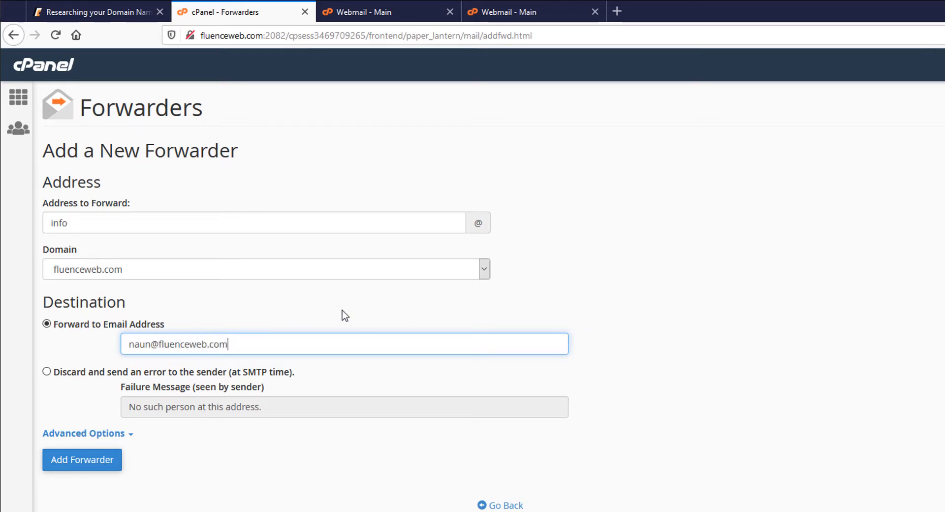
left_click(76, 463)
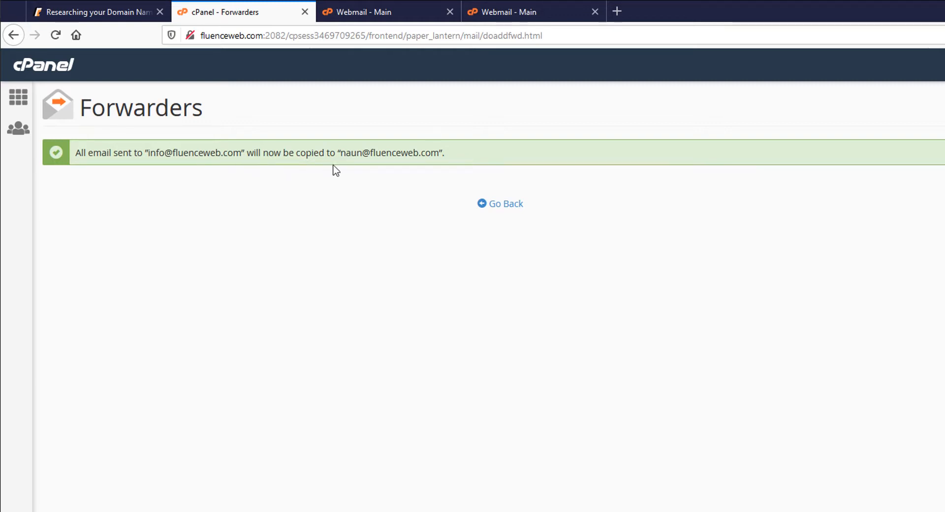
Confirm the info forwarder is listed, return to the cPanel home page, and start a new message
left_click(494, 204)
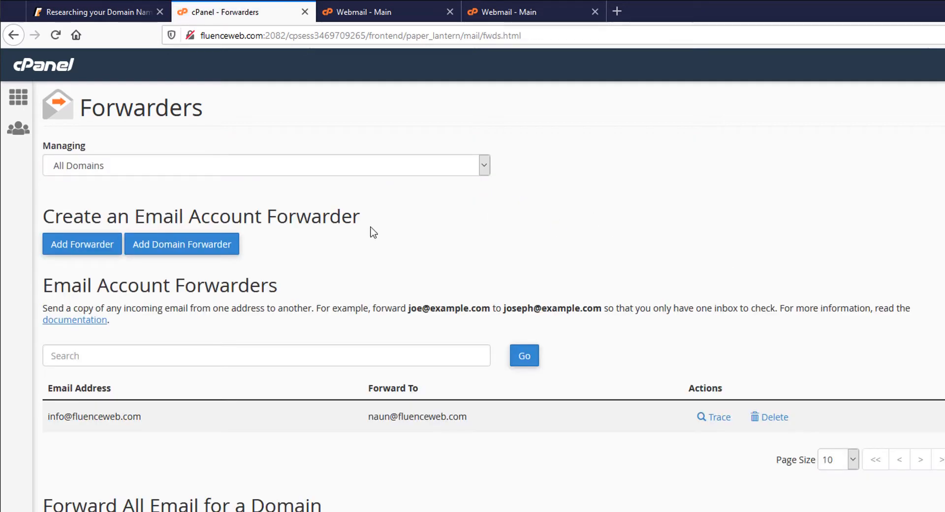
left_click(18, 97)
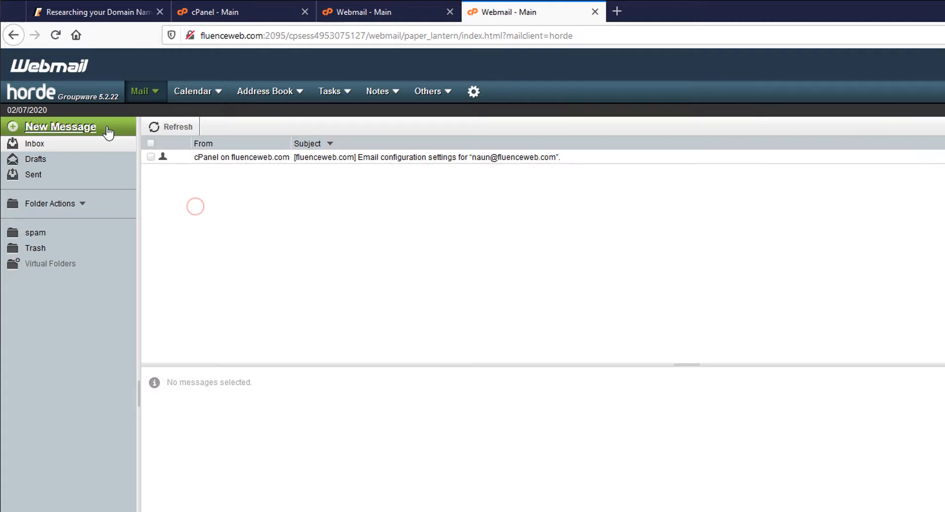
left_click(107, 129)
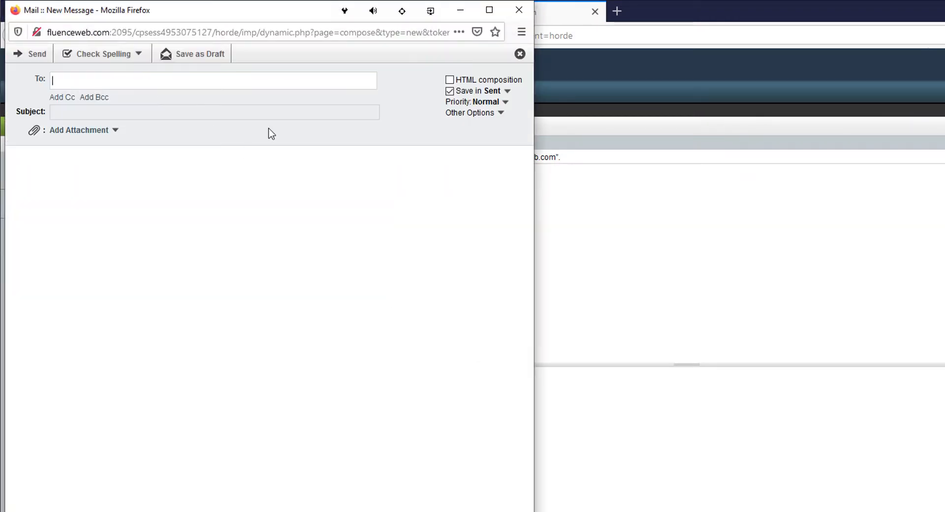
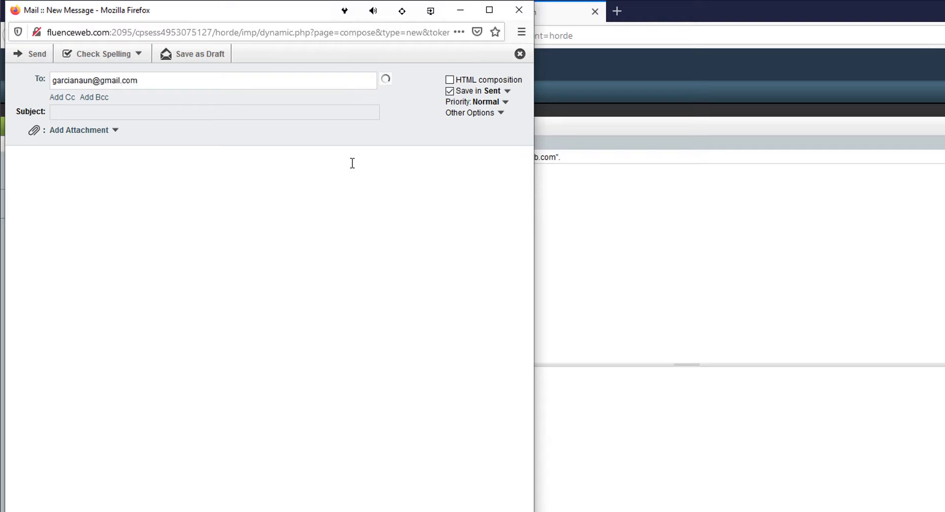
Send an email with subject 'TESTING EMAIL' and a short test greeting to the external Gmail recipient
key("Tab")
type("TEST")
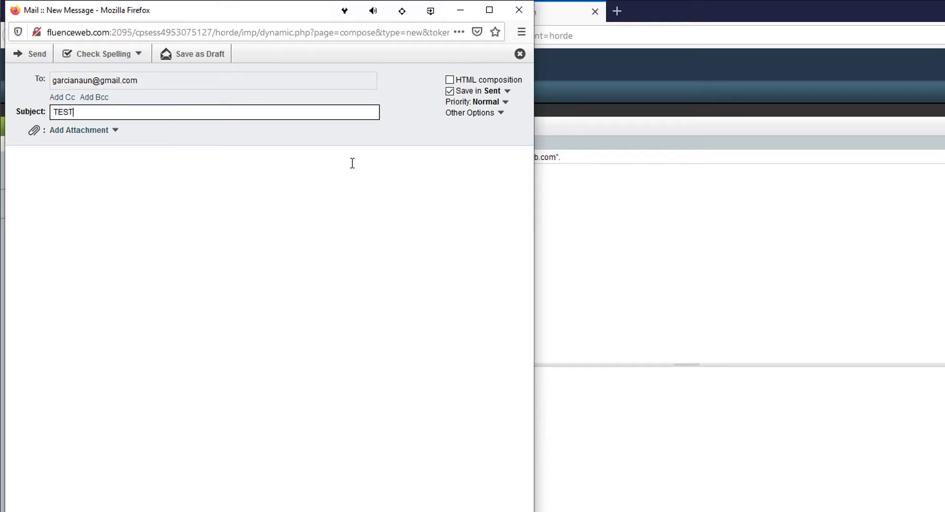
type("ING EMAIL")
key("Tab")
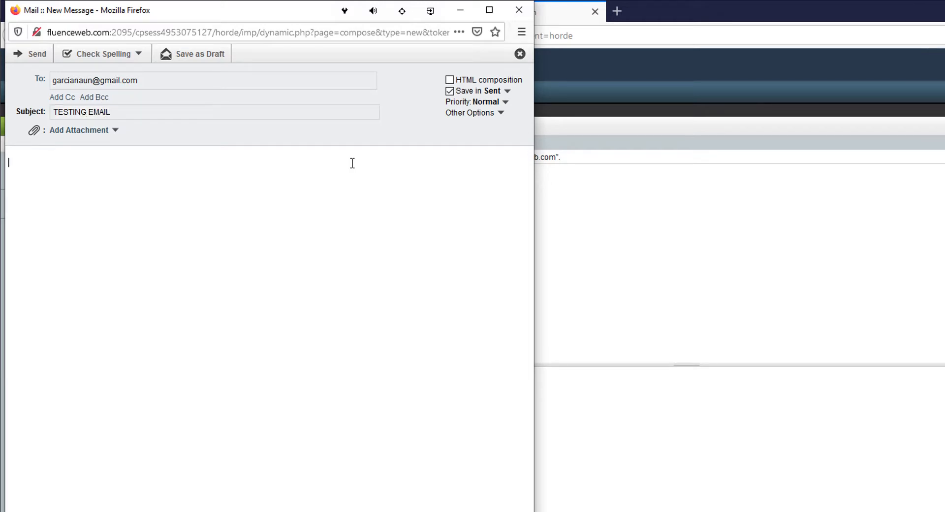
type("Hello Naun, this is a tes")
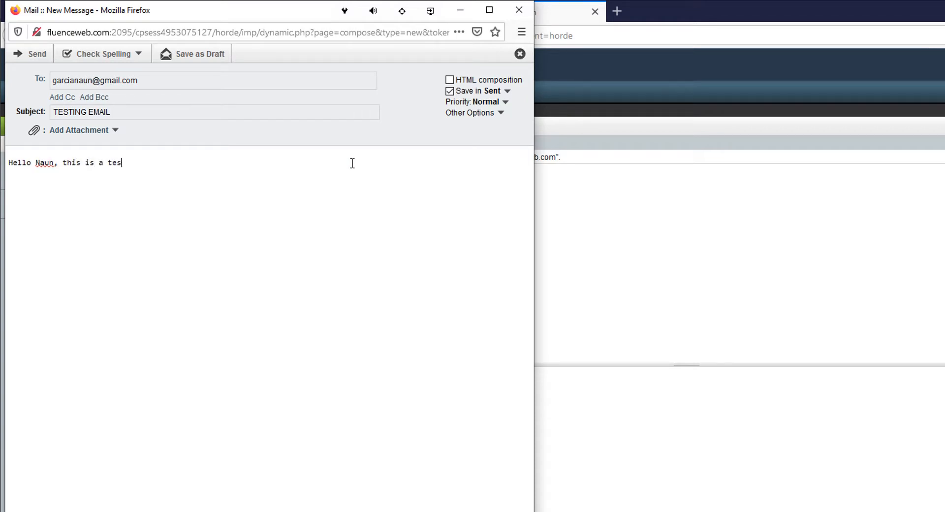
type("t")
left_click(34, 57)
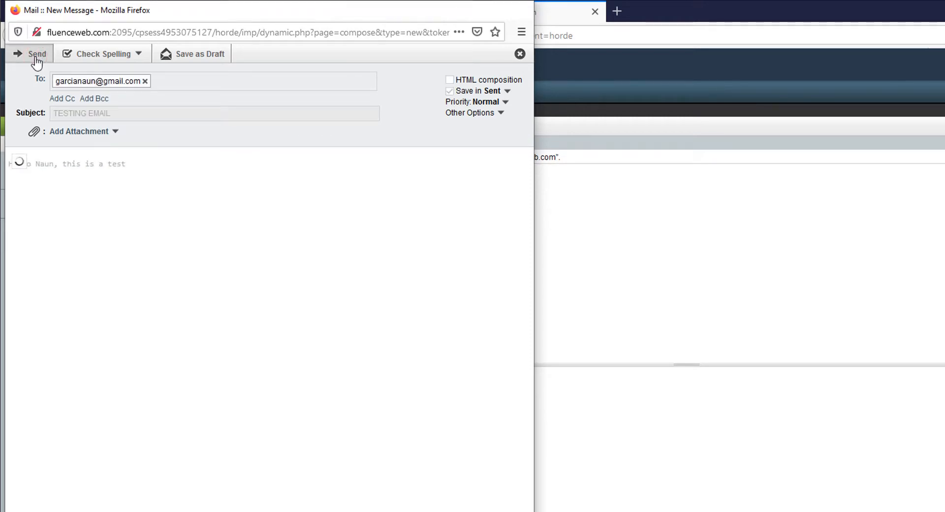